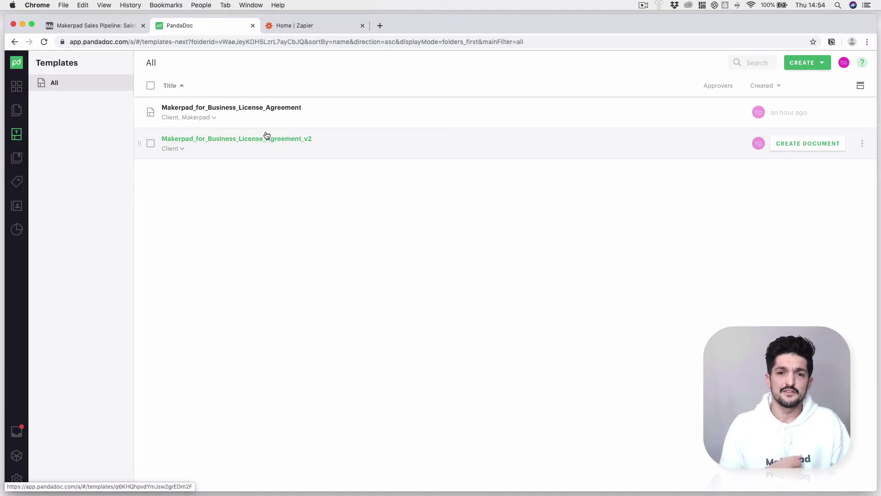
# Switch to Zapier and create a new Zap named "Airtable to PandaDoc (Contract Create + Send)"
pyautogui.click(308, 25)
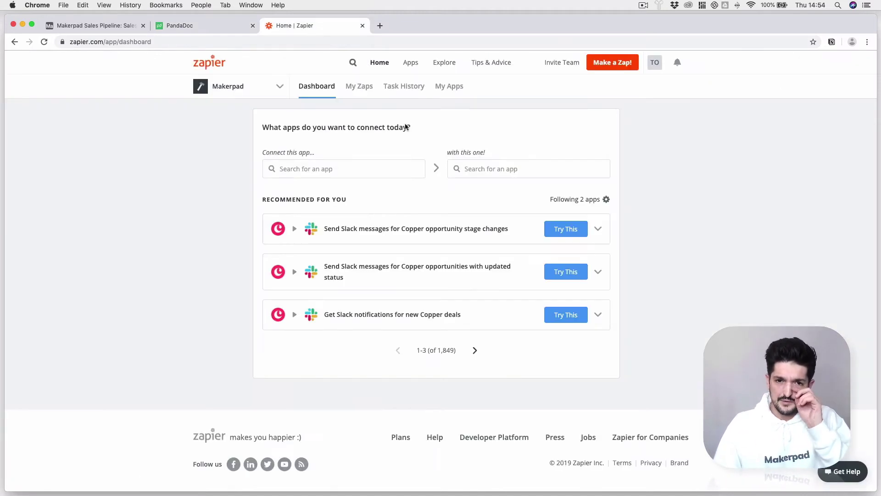
pyautogui.click(619, 67)
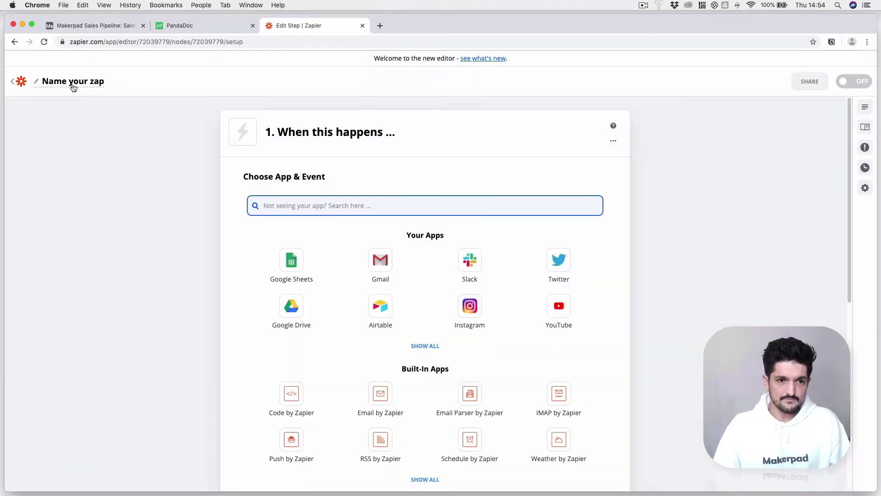
pyautogui.click(73, 88)
pyautogui.write('Airtable to Pan')
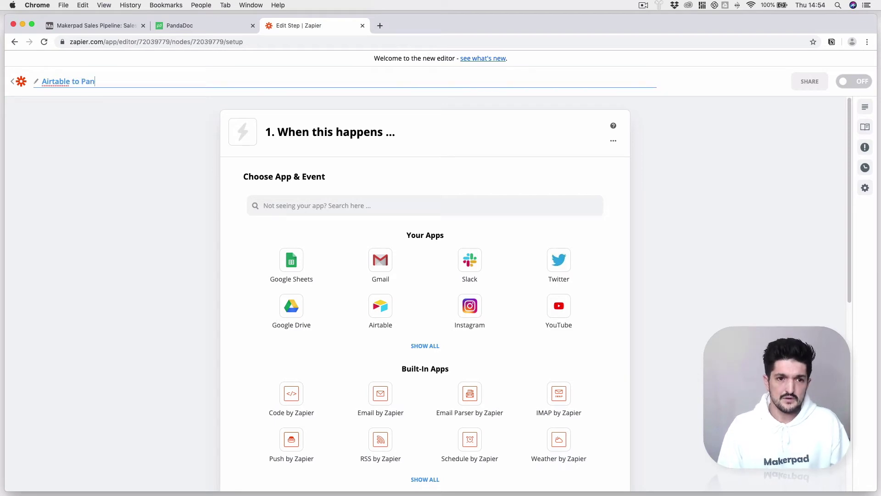
pyautogui.write('daDoc')
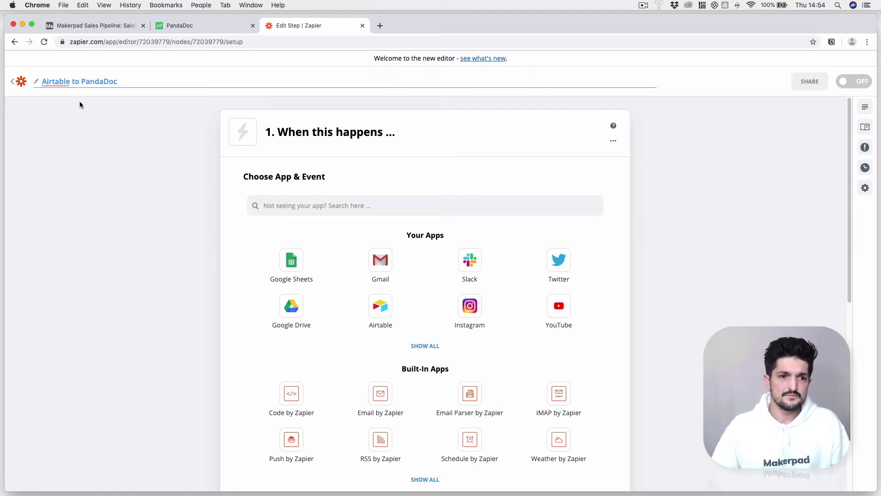
pyautogui.write(' (Contract Create + Send')
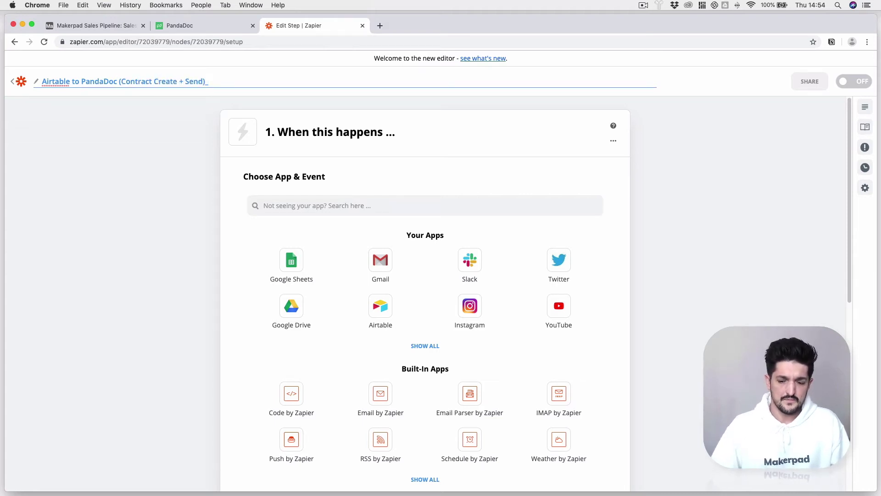
pyautogui.press('Return')
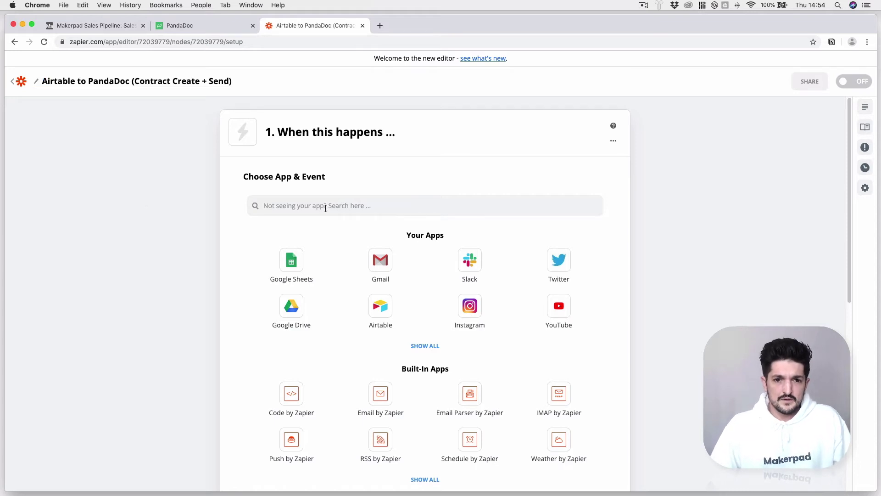
# Set the Zap's trigger to Airtable with the New Record in View event
pyautogui.click(325, 208)
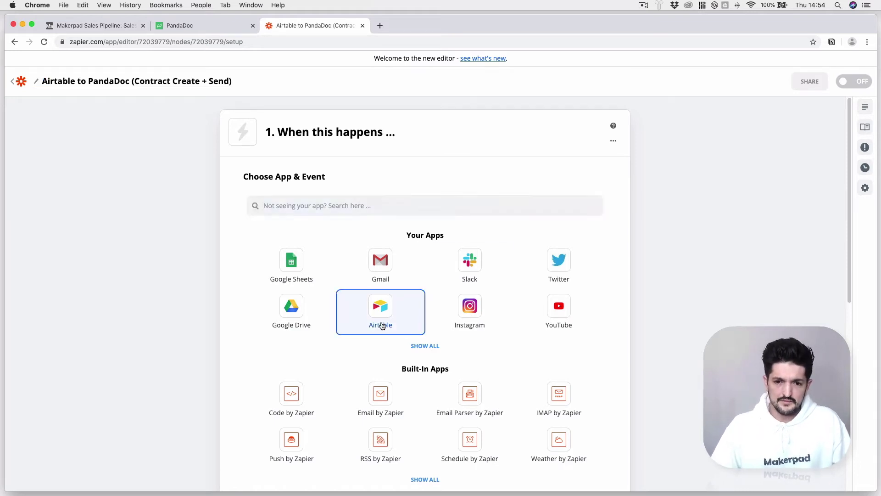
pyautogui.click(380, 306)
pyautogui.click(420, 263)
pyautogui.click(414, 312)
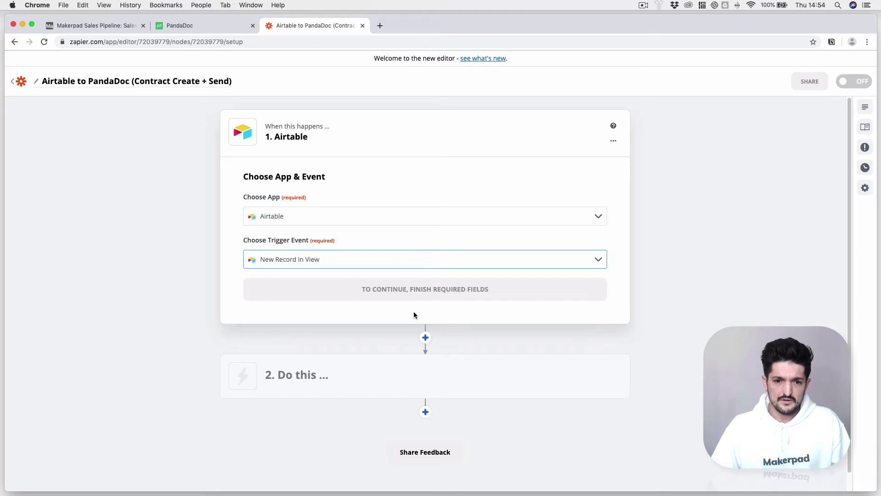
pyautogui.click(422, 294)
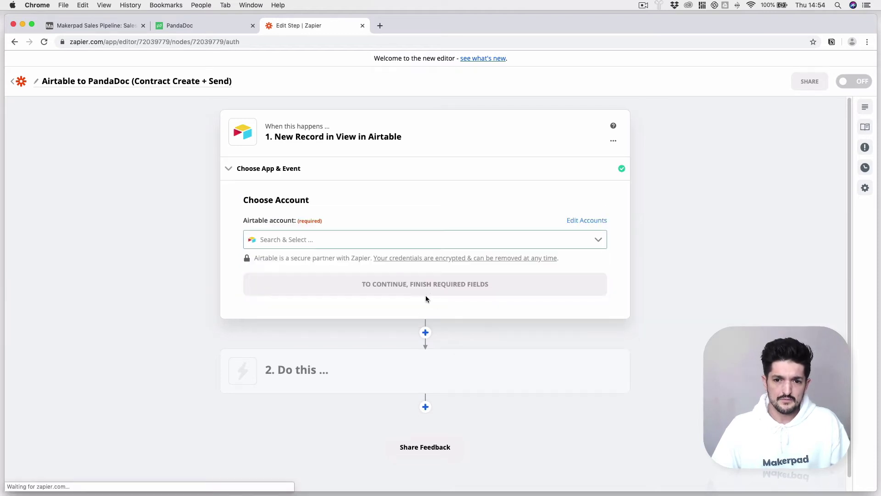
# Connect the trigger to the Airtable #4 account and continue to the record settings
pyautogui.click(420, 236)
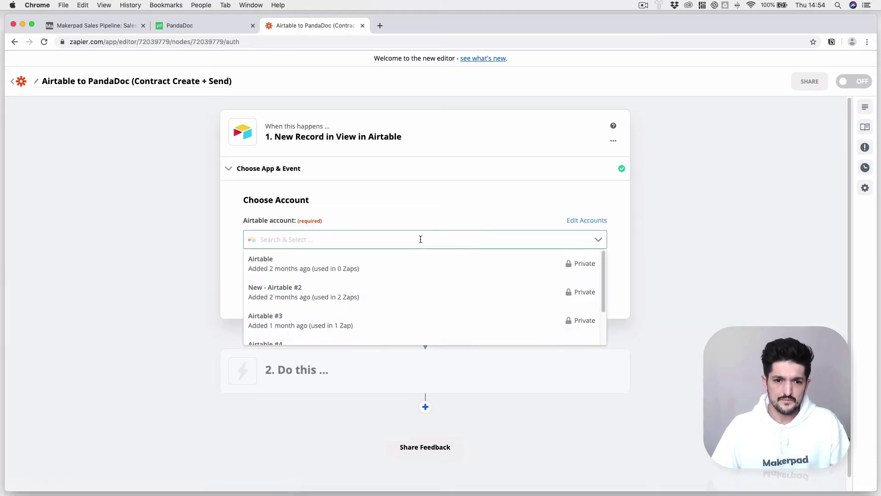
pyautogui.scroll(-2, 415, 316)
pyautogui.click(414, 313)
pyautogui.click(419, 285)
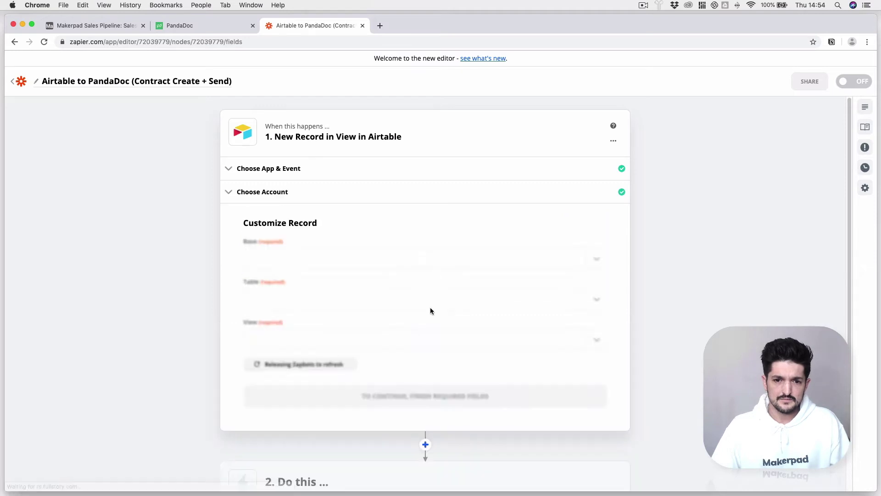
# Set the trigger's base to Makerpad Sales Pipeline, table to Sales Deals and view to Contracts Sent, and start its test
pyautogui.click(420, 261)
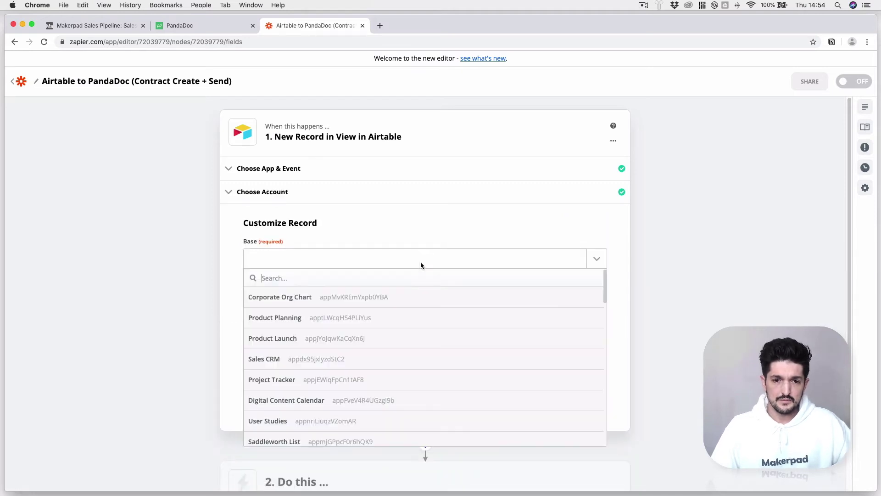
pyautogui.scroll(-15, 417, 332)
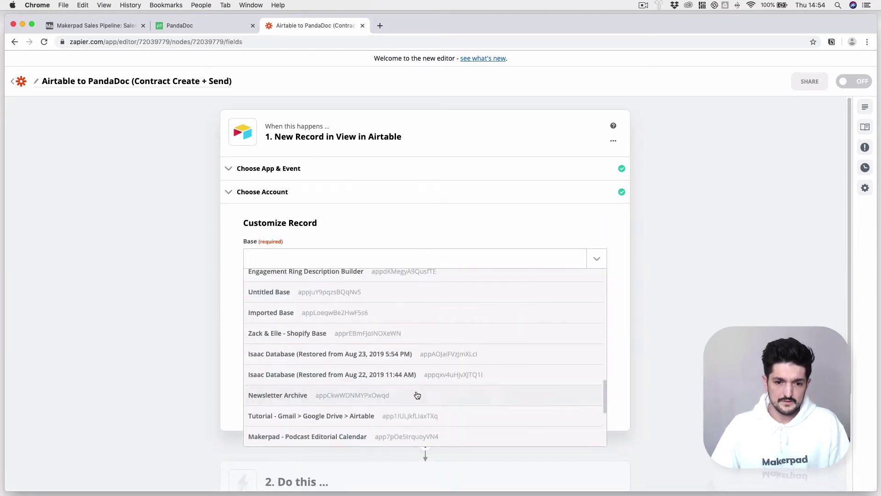
pyautogui.scroll(-5, 420, 434)
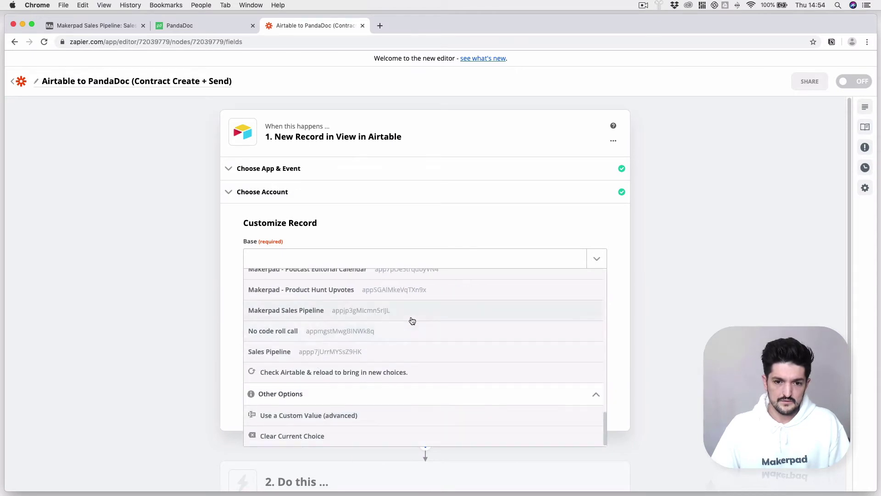
pyautogui.click(407, 310)
pyautogui.click(425, 298)
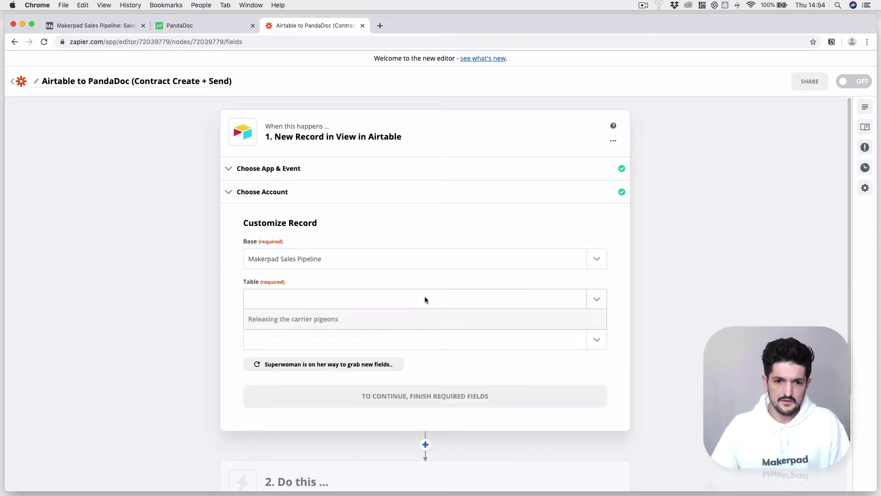
pyautogui.click(405, 341)
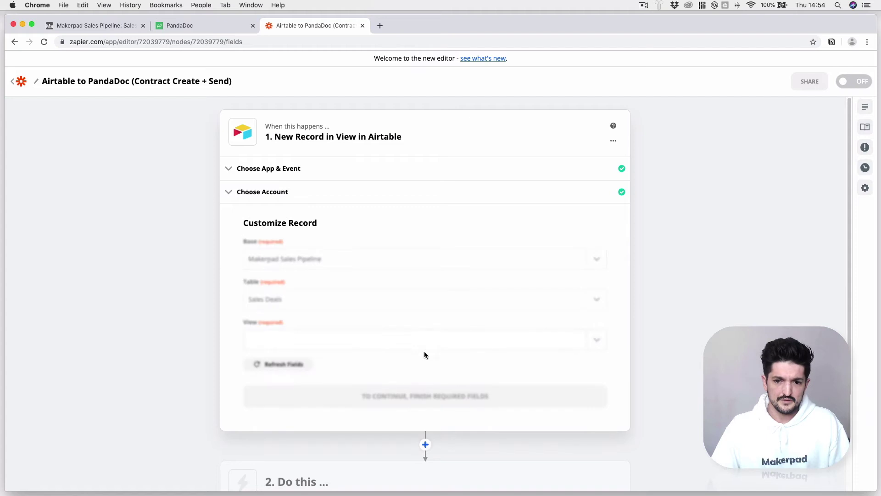
pyautogui.click(423, 338)
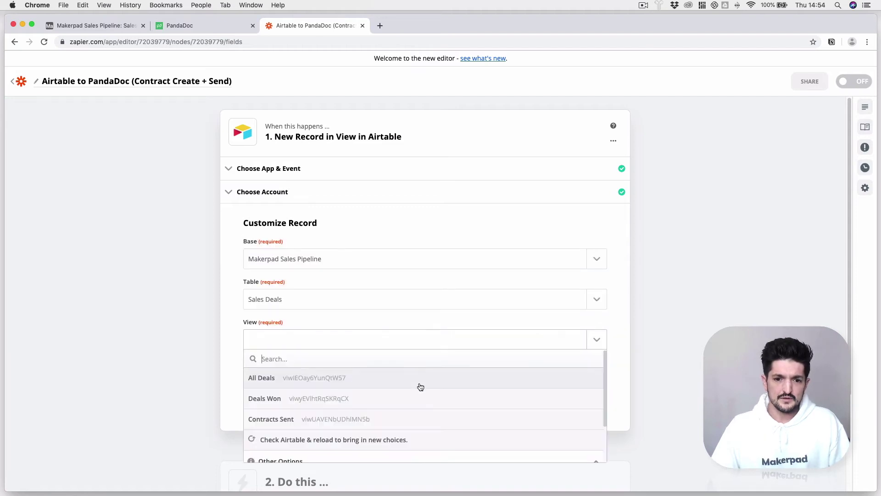
pyautogui.click(415, 420)
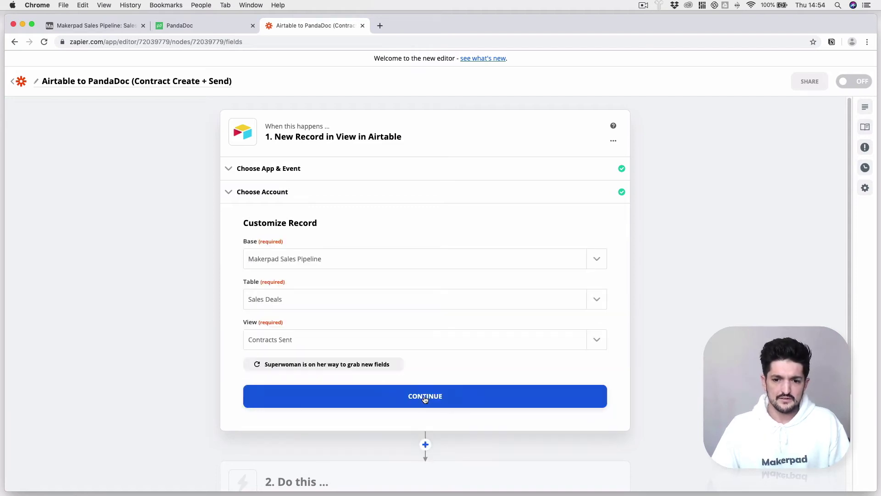
pyautogui.click(438, 398)
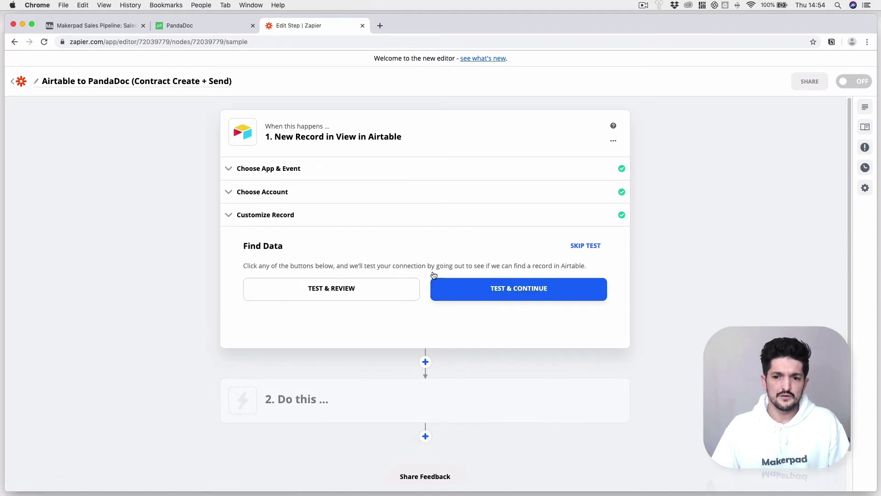
pyautogui.click(494, 289)
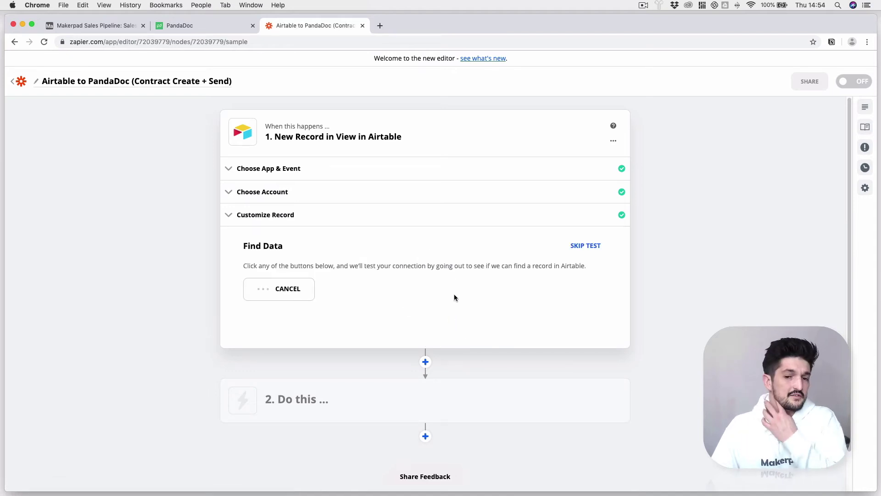
# In Airtable, set the Adalo deal's Sales Stage to Contract in the All Deals view and show the Contracts Sent view
pyautogui.click(109, 26)
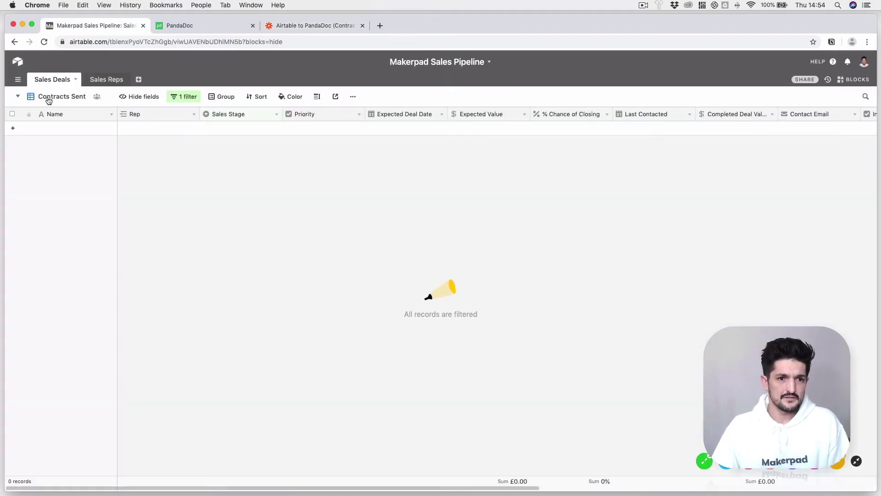
pyautogui.click(24, 99)
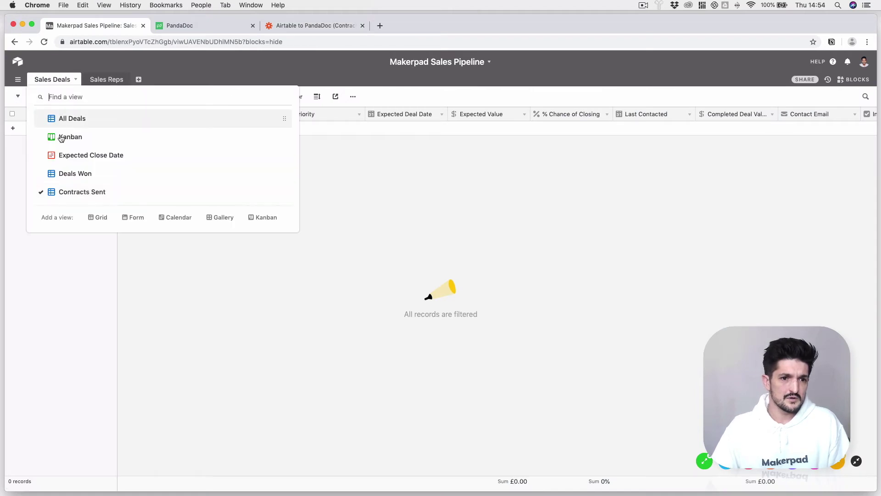
pyautogui.click(82, 120)
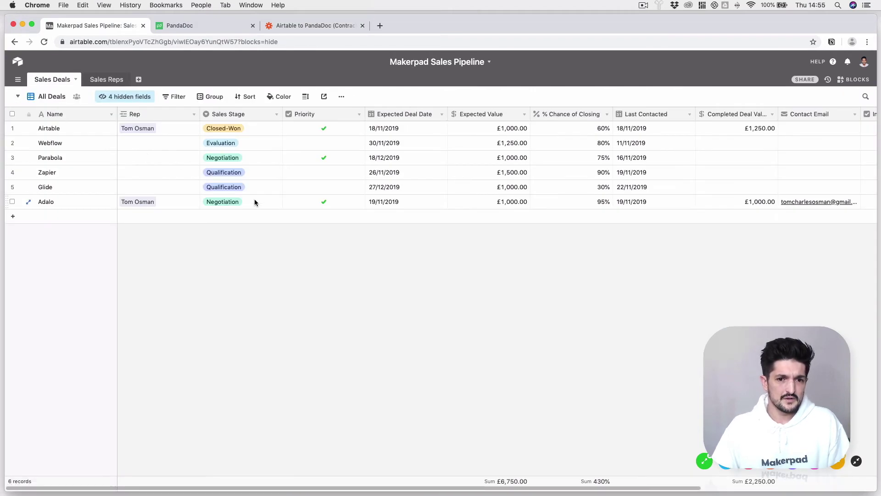
pyautogui.click(267, 203)
pyautogui.click(279, 203)
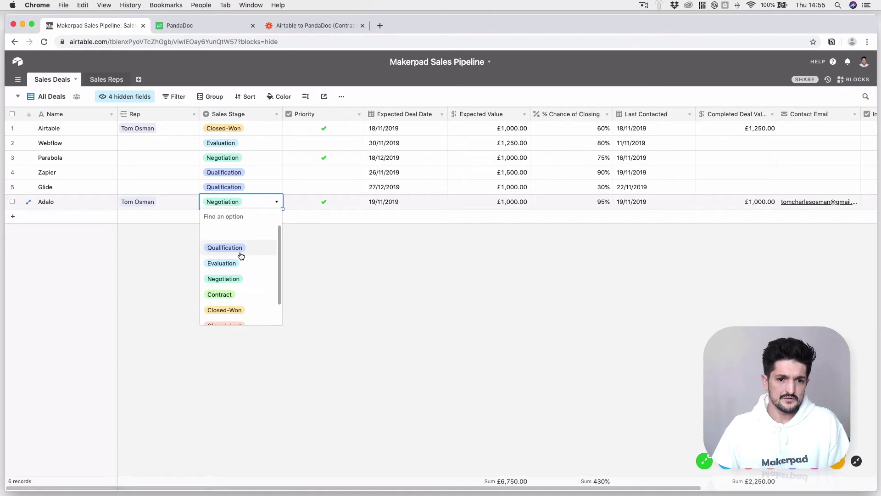
pyautogui.click(239, 296)
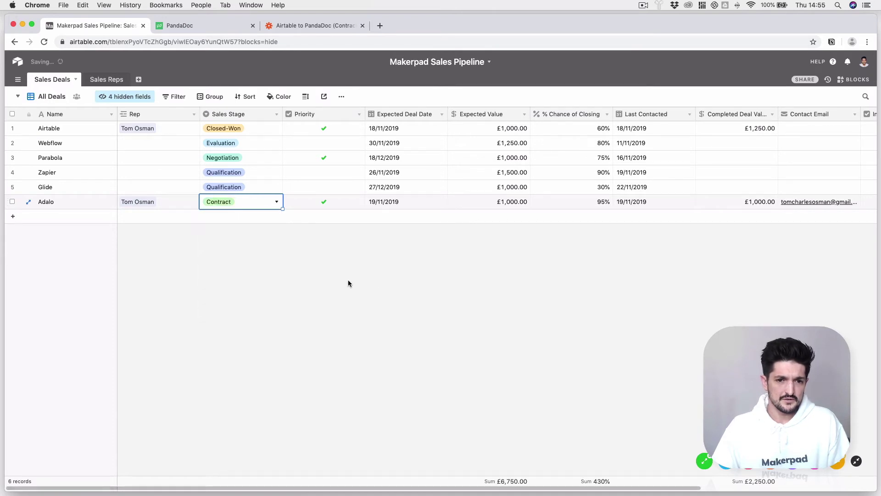
pyautogui.click(375, 277)
pyautogui.click(42, 100)
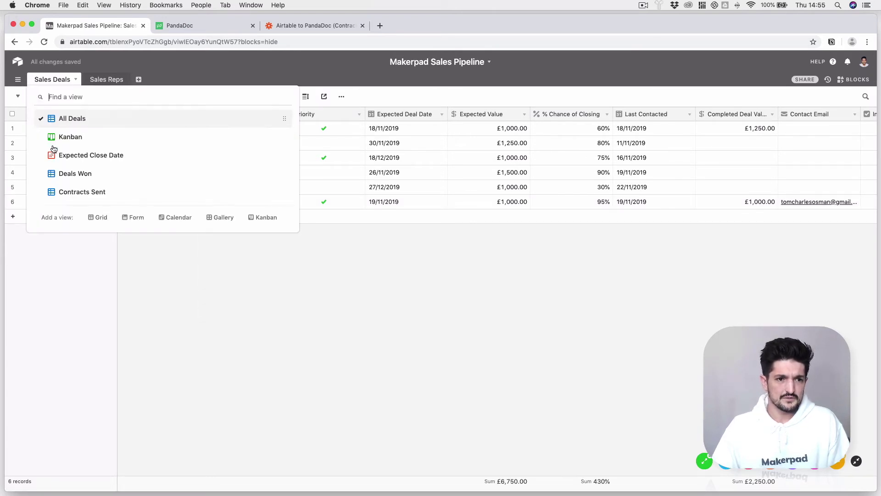
pyautogui.click(113, 192)
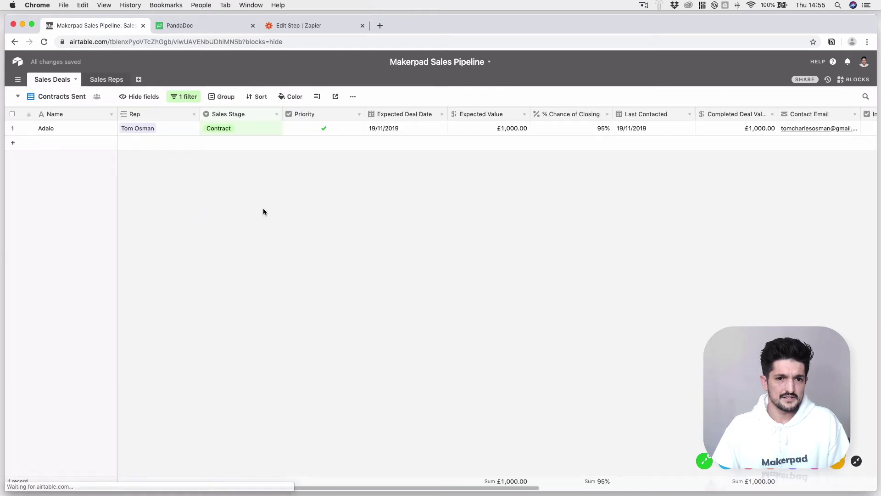
# Return to Zapier and review the sample record found by the Airtable trigger
pyautogui.click(328, 26)
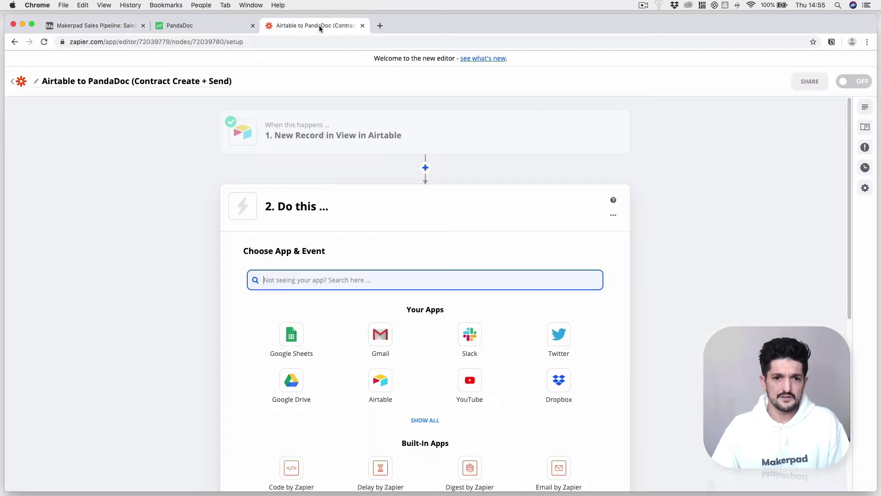
pyautogui.click(362, 133)
pyautogui.click(372, 237)
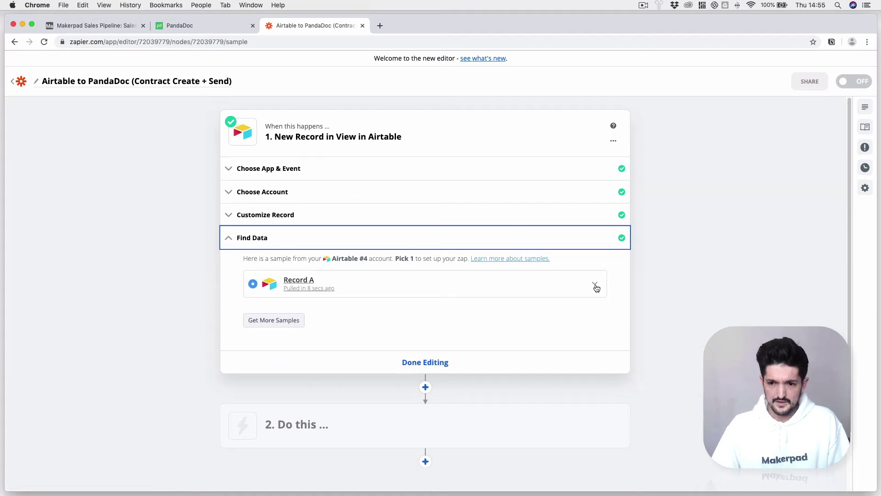
pyautogui.click(595, 285)
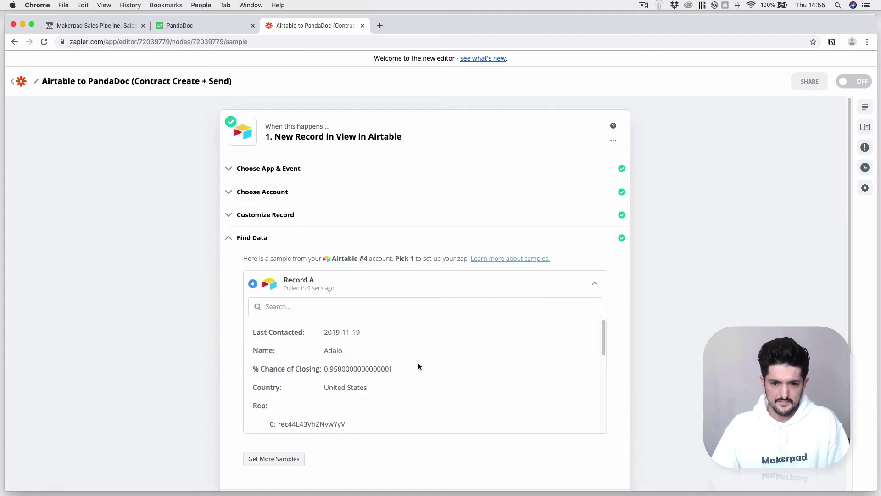
pyautogui.click(595, 286)
pyautogui.click(232, 238)
pyautogui.click(423, 257)
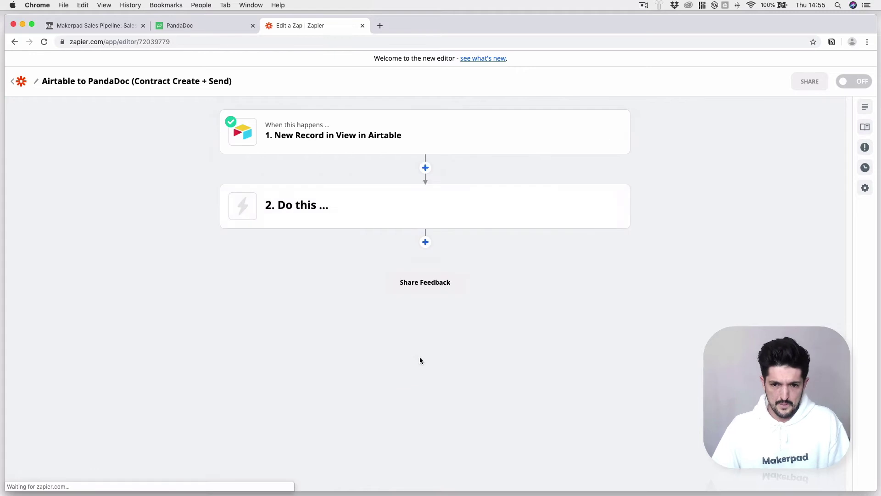
# Set the Zap's second step to PandaDoc with the Create Document action event
pyautogui.click(416, 215)
pyautogui.write('pa')
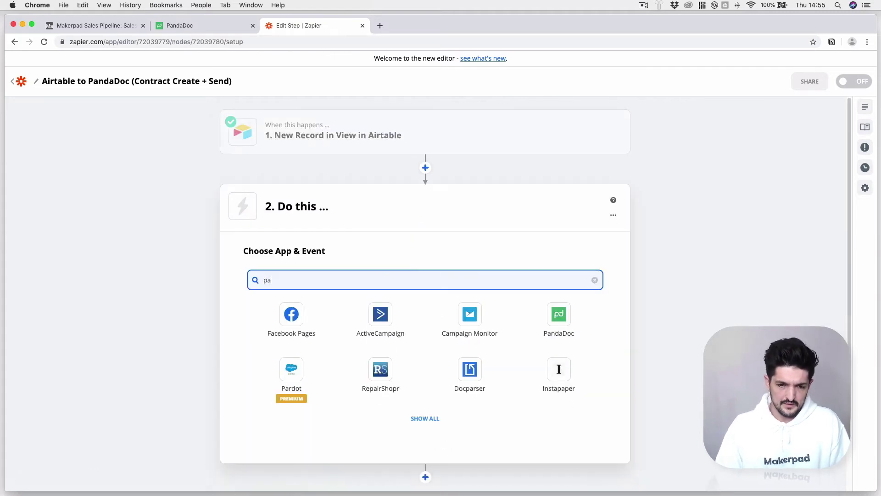
pyautogui.write('nda')
pyautogui.click(294, 308)
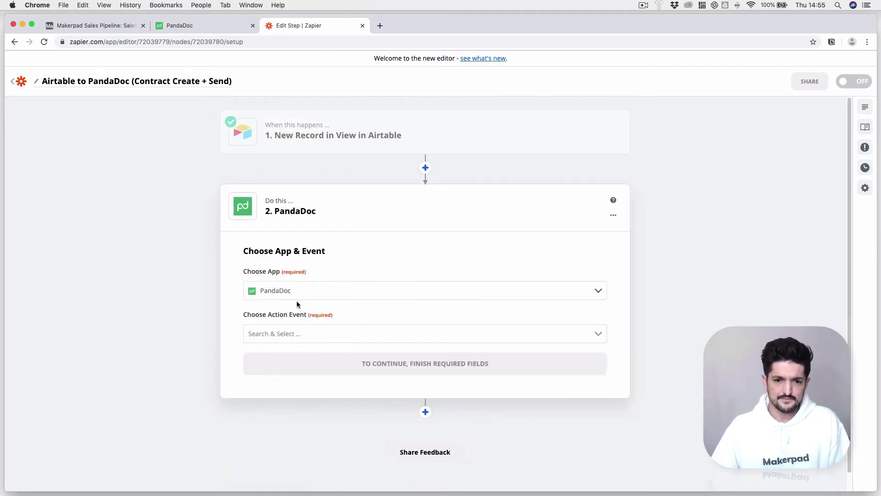
pyautogui.click(400, 332)
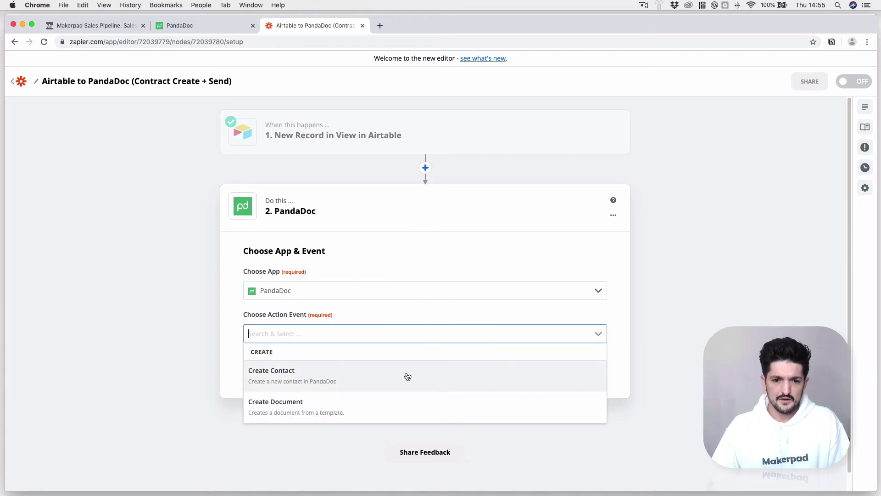
pyautogui.scroll(-1, 399, 388)
pyautogui.click(293, 391)
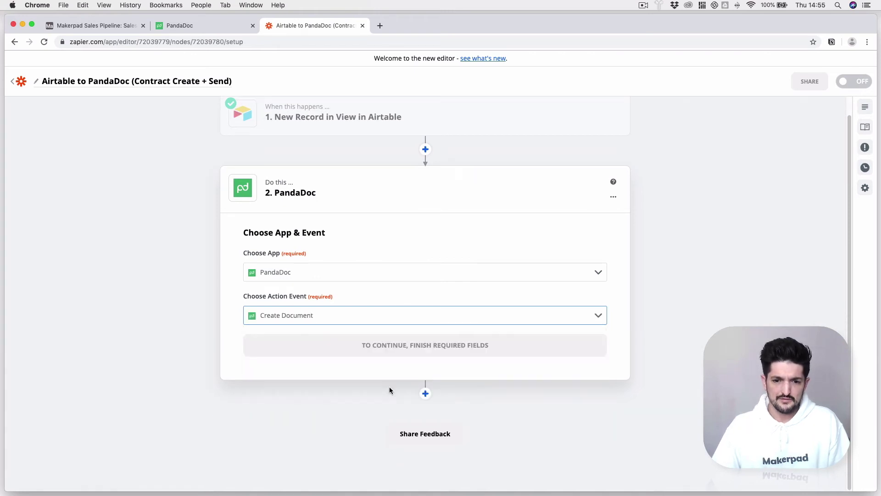
# Continue to the account setup of the PandaDoc step and choose the Makerpad PandaDoc account marked #2
pyautogui.click(446, 345)
pyautogui.click(420, 303)
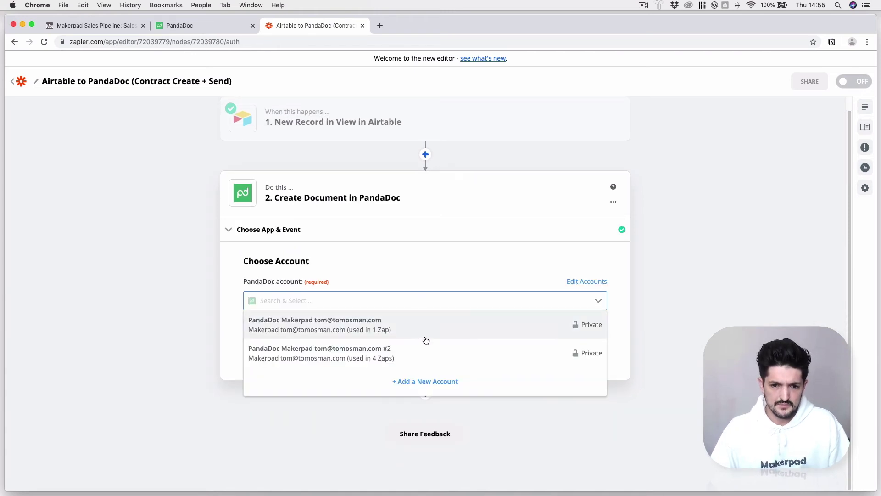
pyautogui.click(423, 354)
pyautogui.click(492, 351)
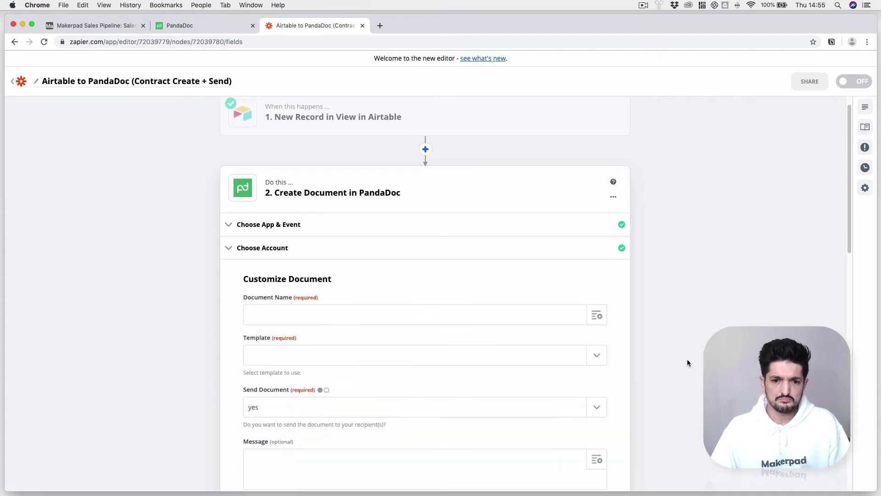
# Set the document name to "Makerpad Contract - " followed by the Airtable Name value
pyautogui.scroll(-2, 687, 361)
pyautogui.click(398, 225)
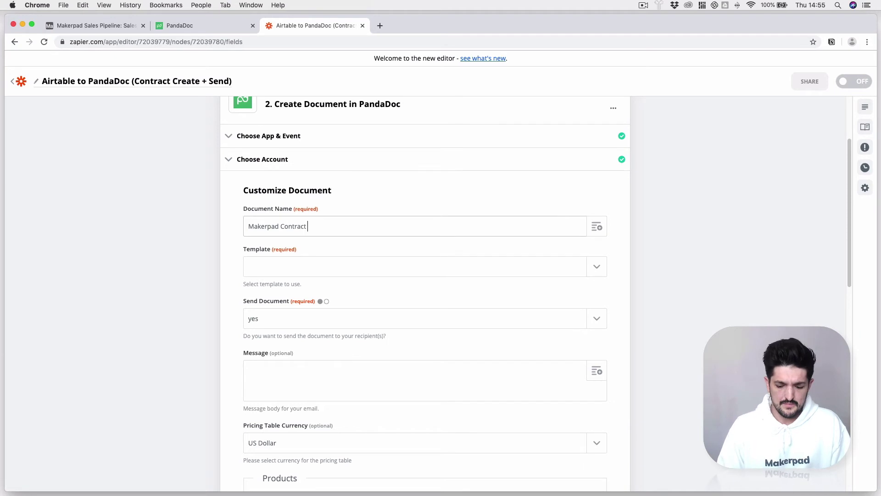
pyautogui.write('Makerpad Contract -')
pyautogui.click(597, 227)
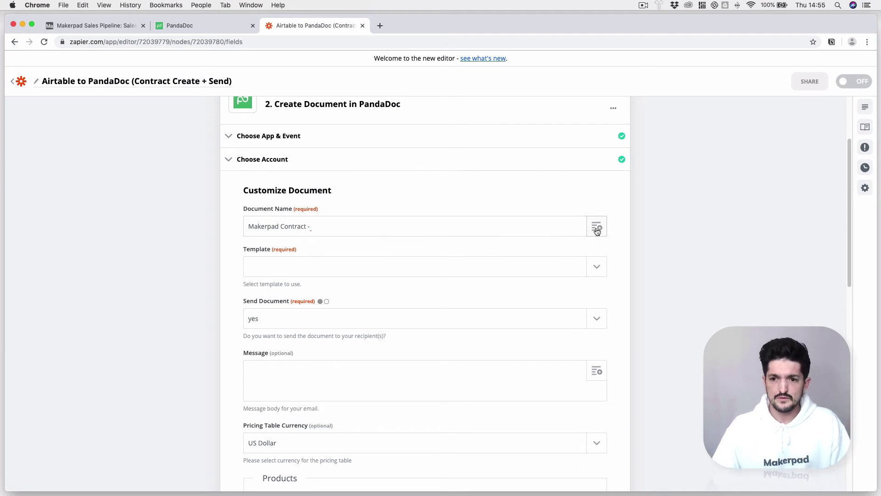
pyautogui.click(351, 287)
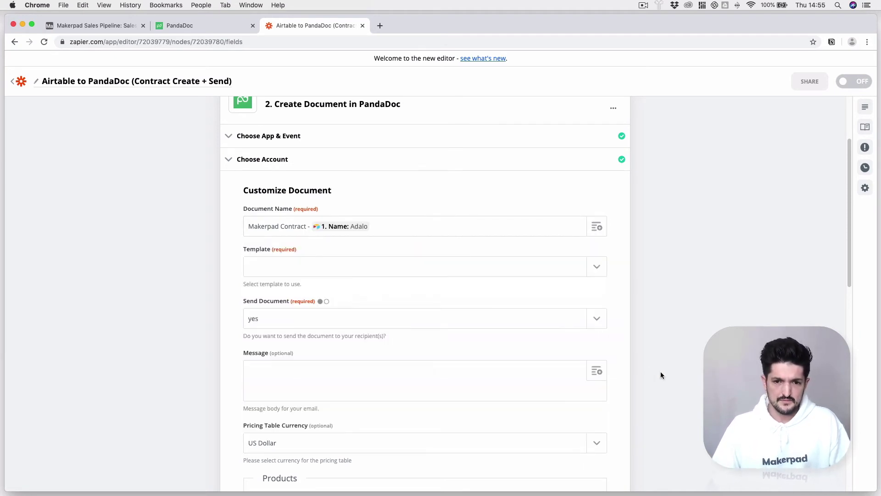
# Choose Makerpad_for_Business_License_Agreement_v2 as the document's template
pyautogui.scroll(-1, 661, 371)
pyautogui.click(380, 247)
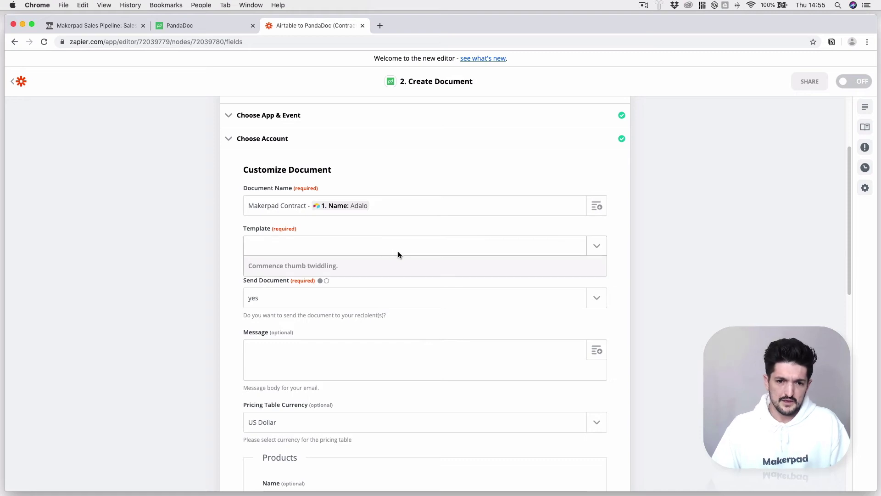
pyautogui.click(418, 285)
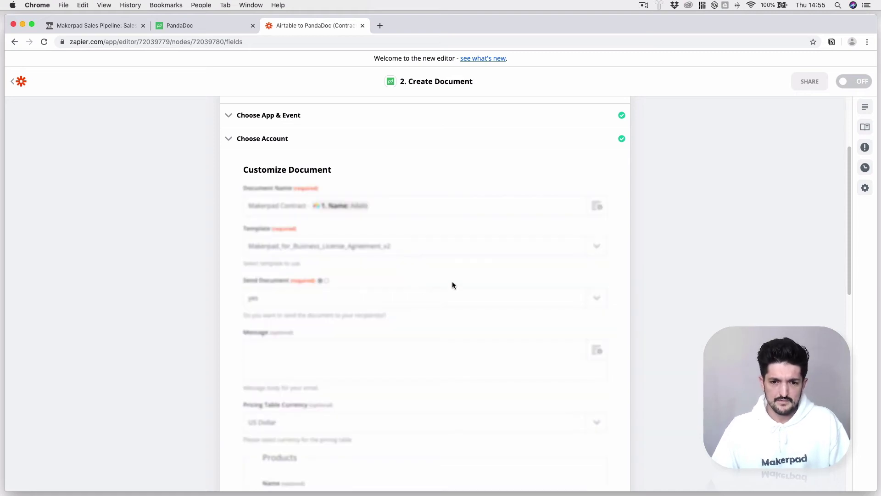
# Write the message: "Hey [Contact First Name], Here is the contract. Please could you sign :) Glad to have you on board. Thanks, Team Makerpad"
pyautogui.scroll(-1, 373, 281)
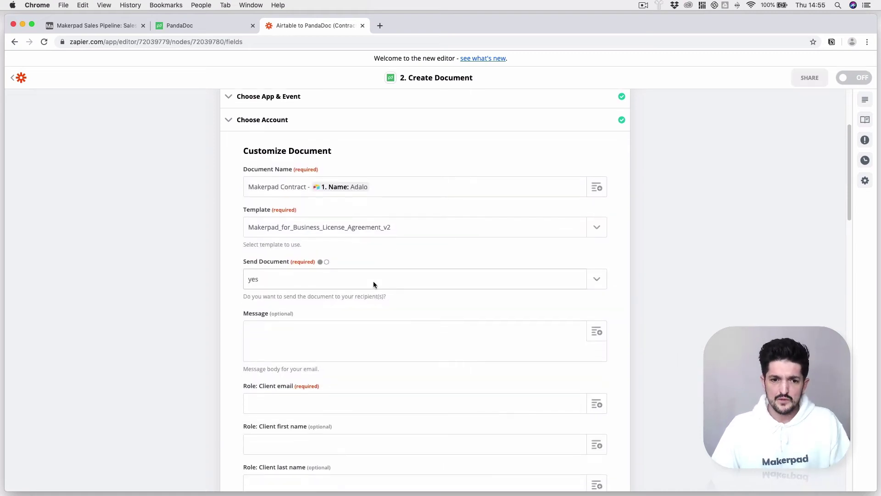
pyautogui.scroll(-1, 458, 321)
pyautogui.click(438, 324)
pyautogui.write('Hy')
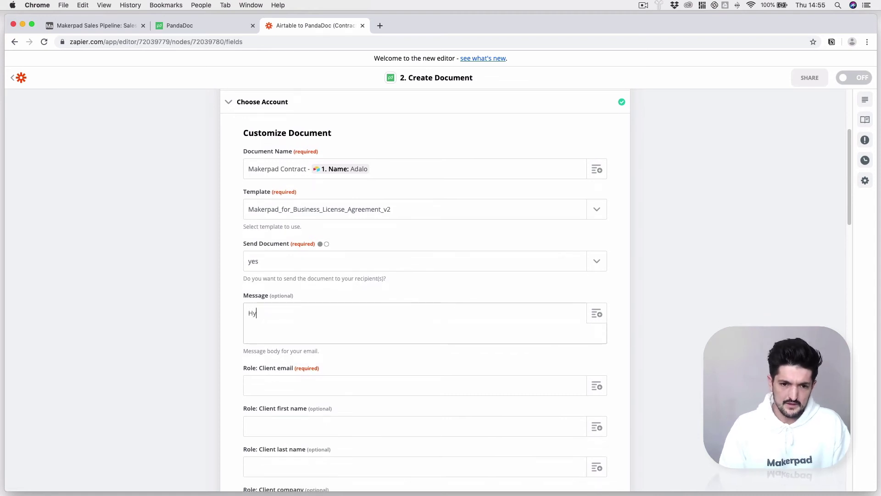
pyautogui.click(596, 314)
pyautogui.scroll(-4, 396, 444)
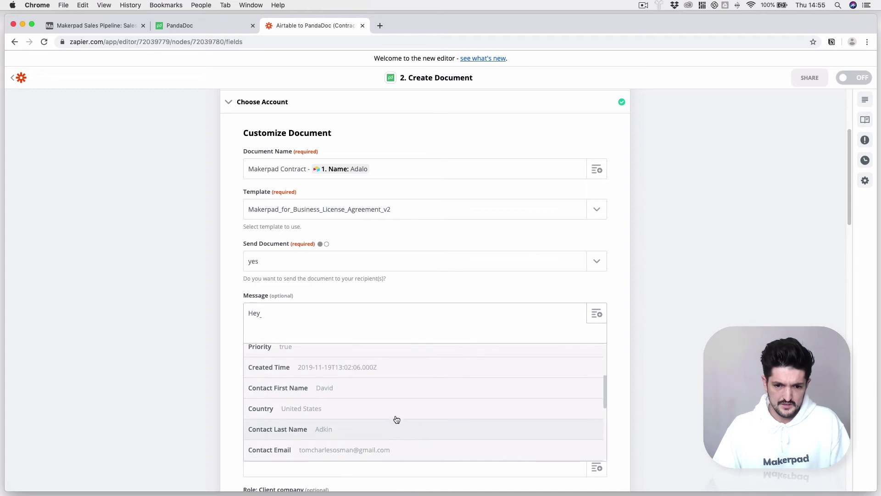
pyautogui.click(403, 395)
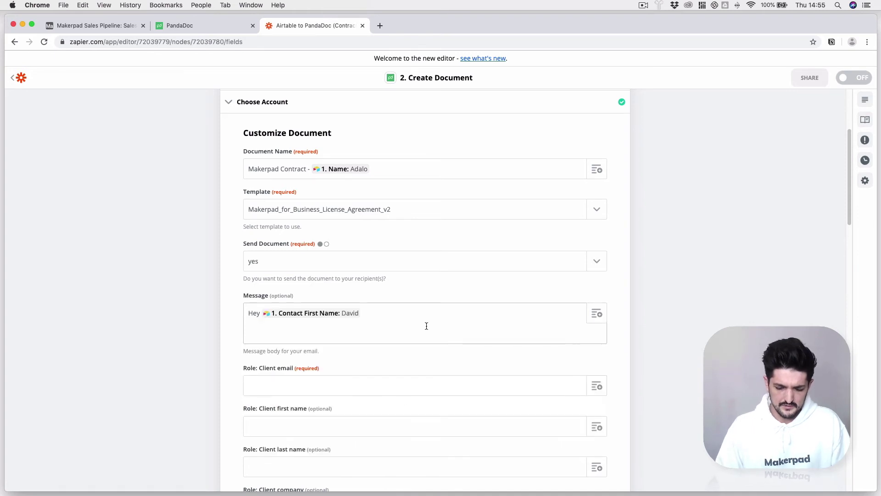
pyautogui.press('Return')
pyautogui.press('Return')
pyautogui.write('Here is the contract. Please could you sign :)  Glad to have you on board.  Thanks, Team Makerpad')
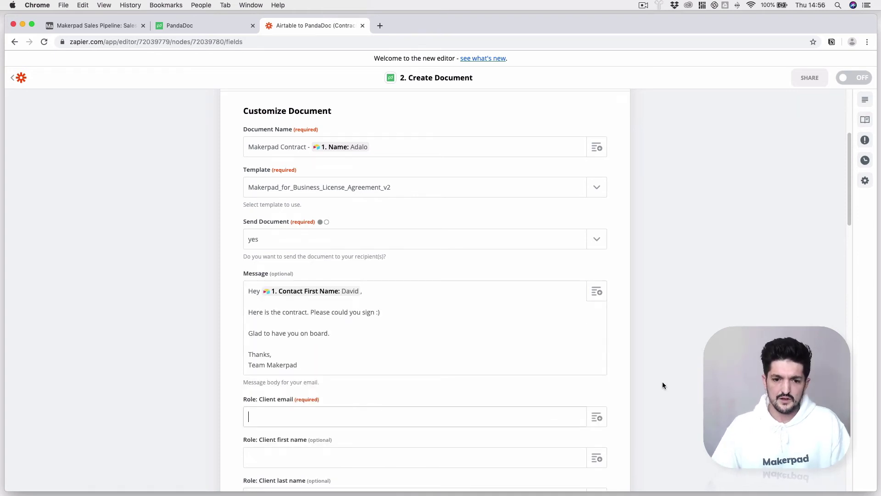
# Map the required client email role to the Contact Email value from the Airtable record
pyautogui.scroll(-1, 662, 384)
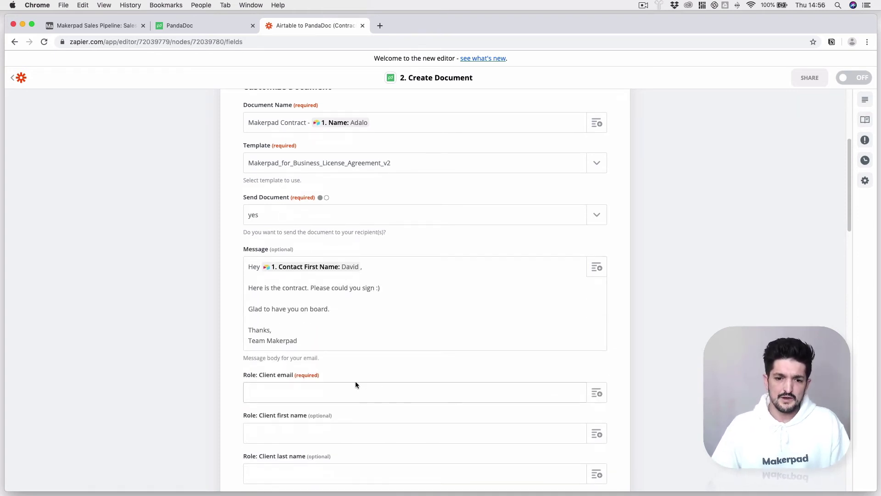
pyautogui.click(596, 393)
pyautogui.scroll(-5, 649, 445)
pyautogui.scroll(-4, 447, 409)
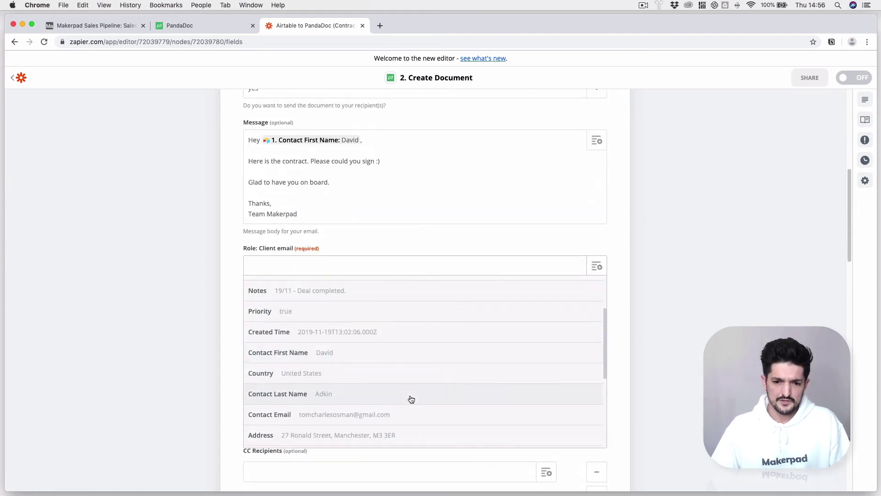
pyautogui.click(417, 401)
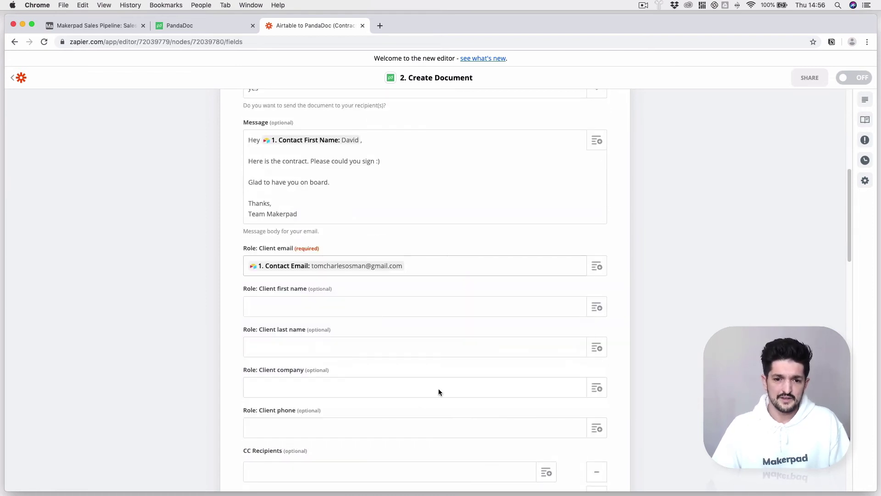
# Examine the remaining document fields and check their matching placeholders in PandaDoc's Makerpad_for_Business_License_Agreement_v2 template
pyautogui.scroll(-10, 427, 305)
pyautogui.scroll(8, 425, 301)
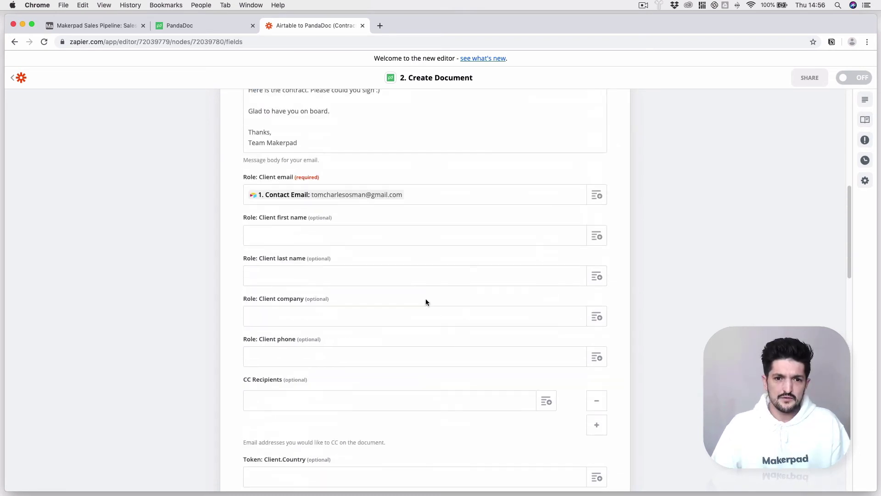
pyautogui.scroll(-2, 409, 280)
pyautogui.scroll(-4, 361, 311)
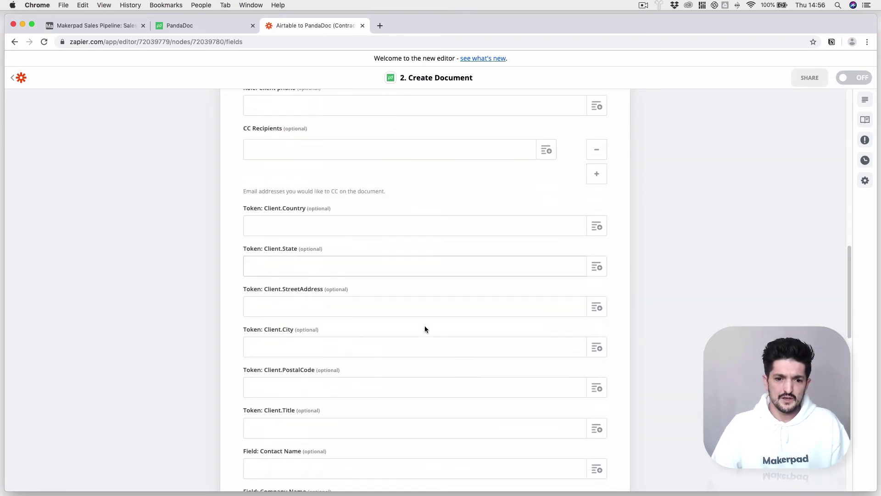
pyautogui.scroll(-5, 381, 287)
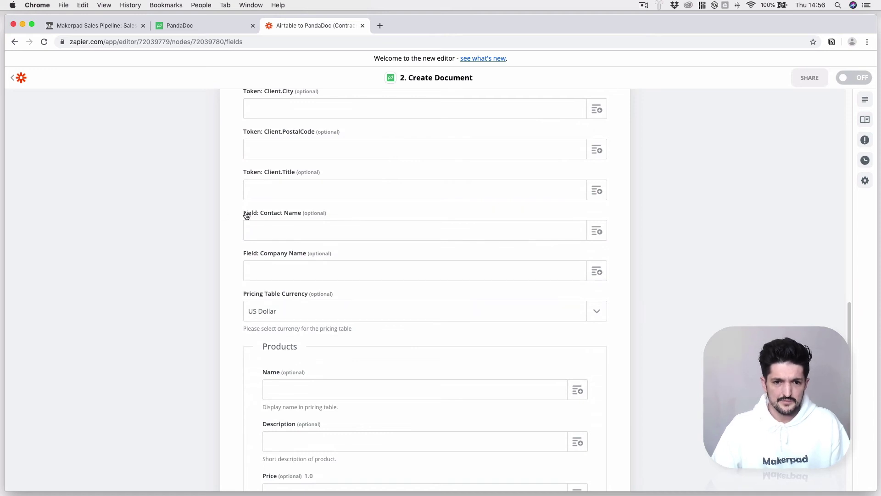
pyautogui.click(260, 218)
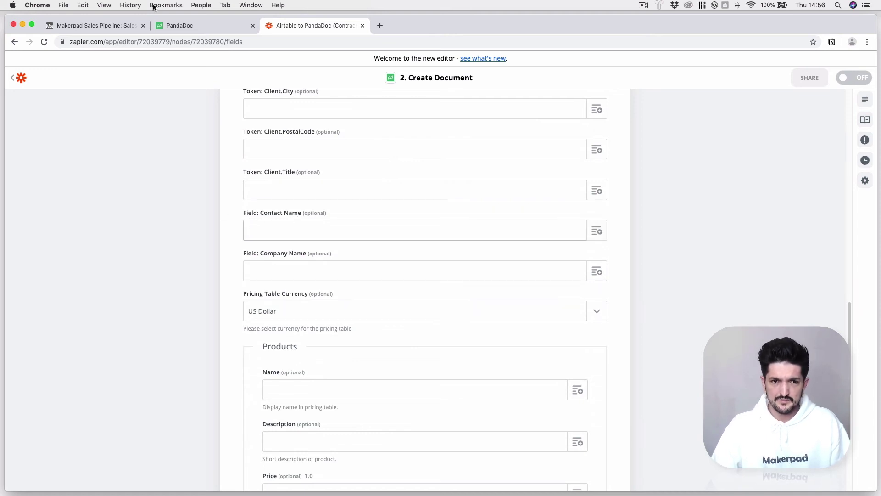
pyautogui.click(197, 25)
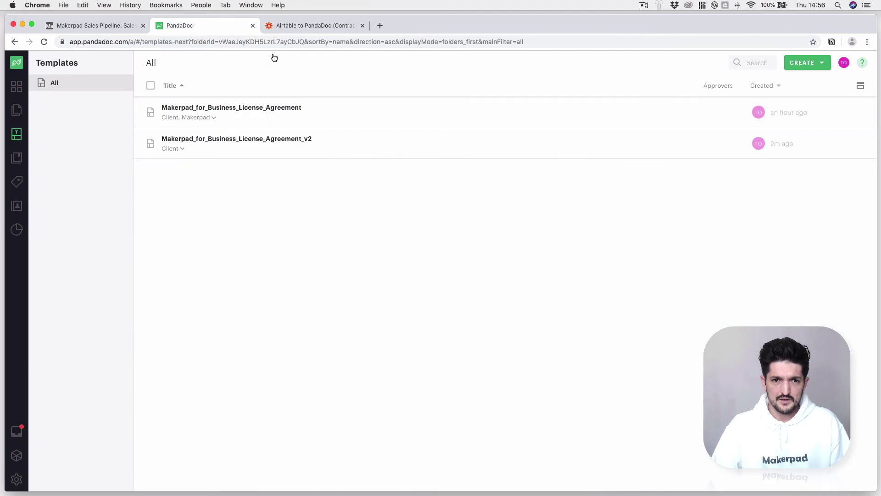
pyautogui.click(266, 140)
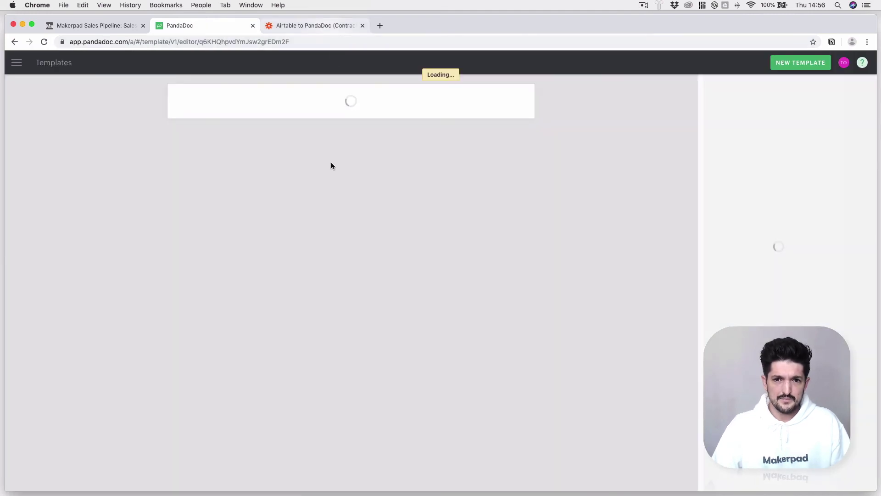
pyautogui.scroll(-3, 229, 344)
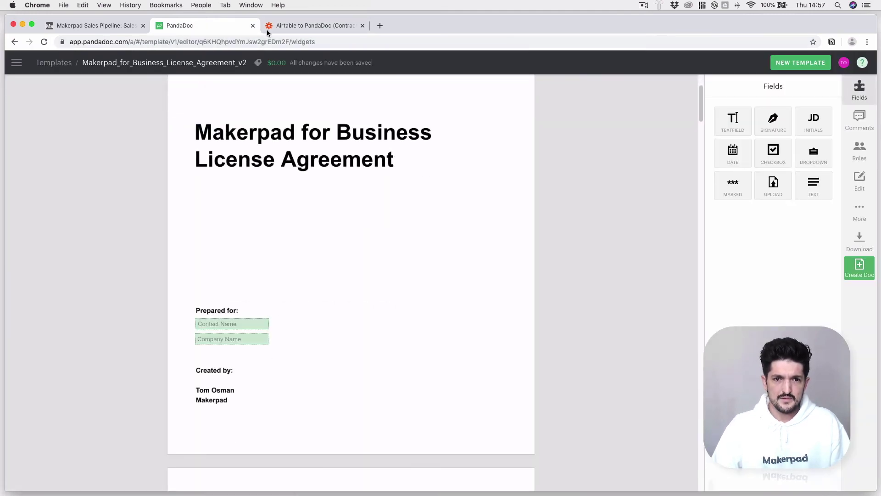
# Back in Zapier, fill the Contact Name field with the Airtable Contact First Name and Contact Last Name values
pyautogui.click(309, 25)
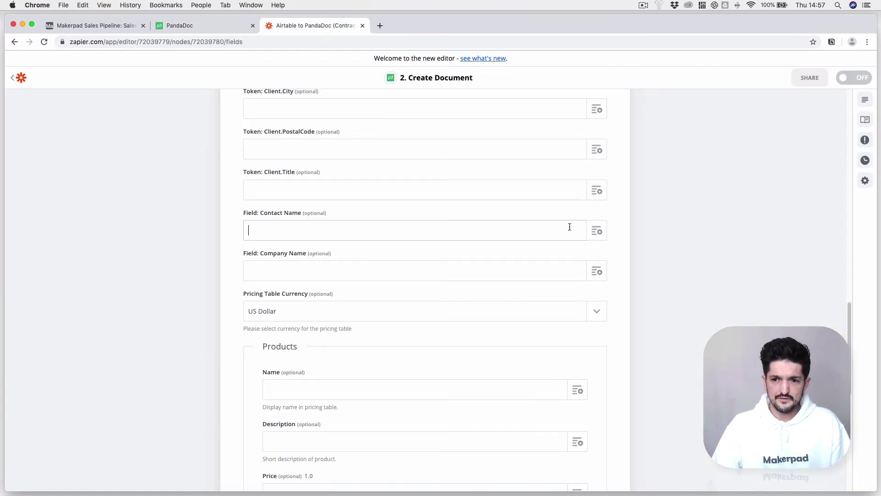
pyautogui.click(601, 232)
pyautogui.scroll(-1, 396, 397)
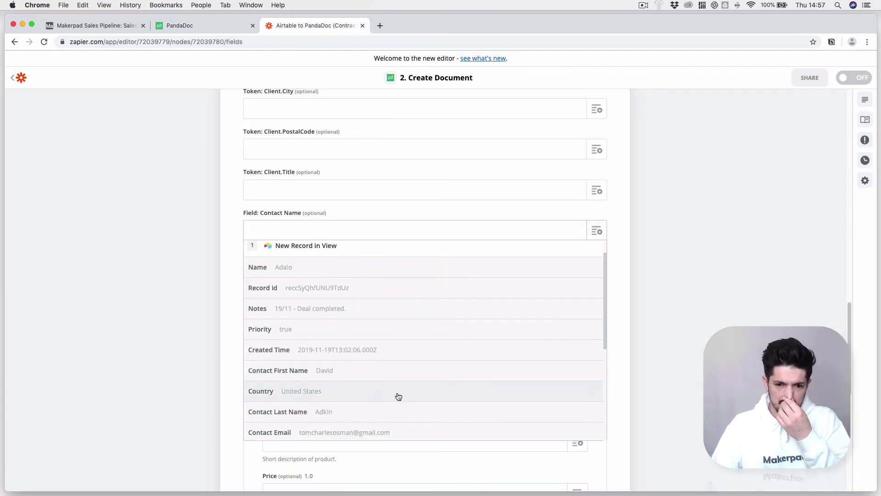
pyautogui.click(410, 372)
pyautogui.click(602, 229)
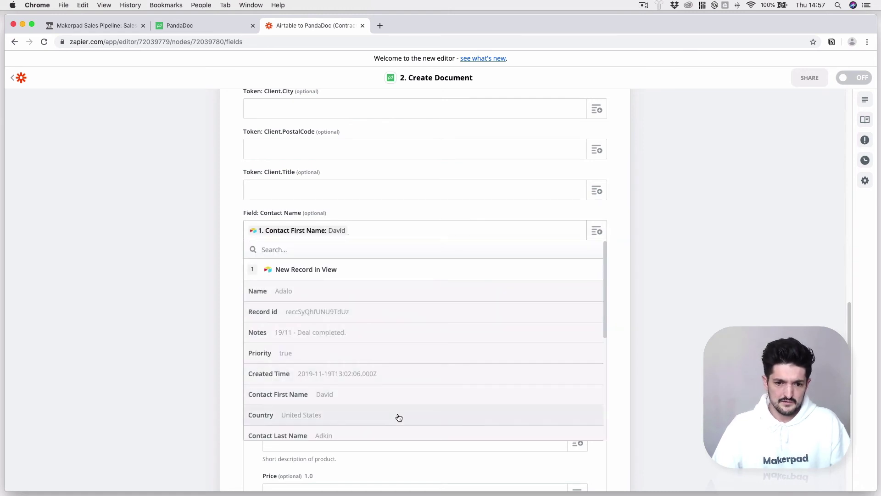
pyautogui.click(397, 428)
# Map the Company Name field to the Name value from the Airtable record
pyautogui.click(404, 269)
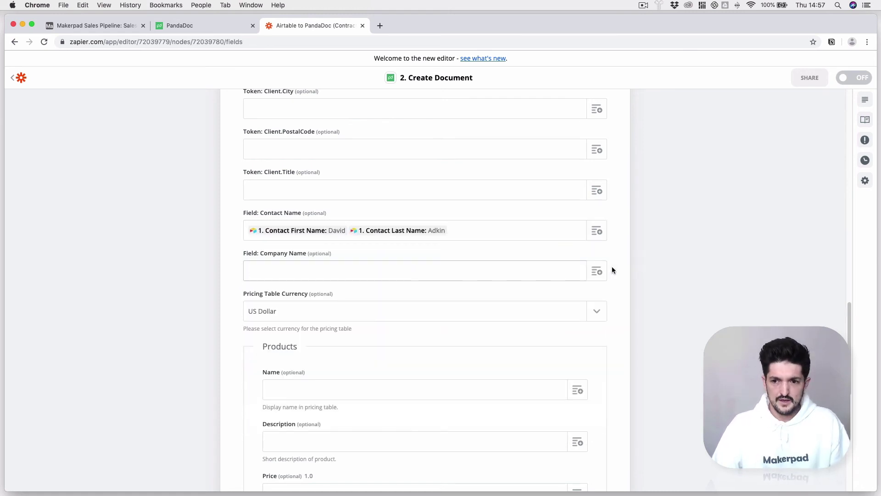
pyautogui.click(597, 271)
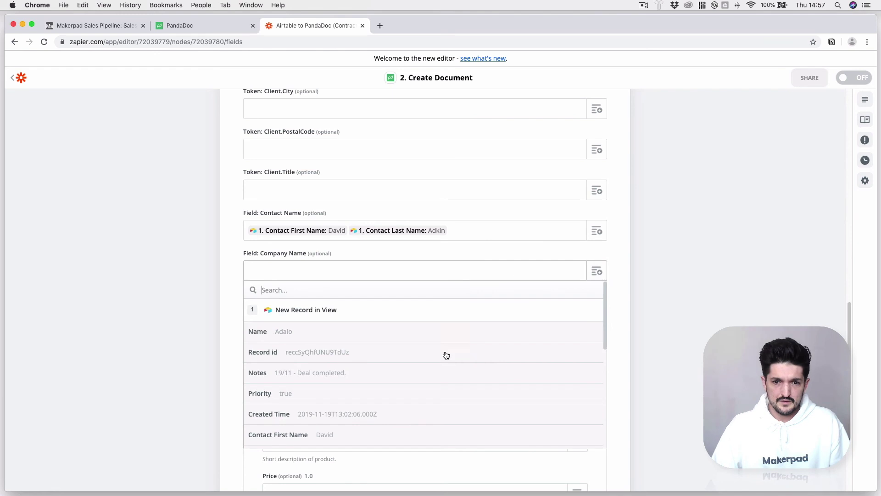
pyautogui.click(381, 330)
# Test the Create Document step with the completed document fields and review its Send Data result
pyautogui.scroll(-1, 372, 220)
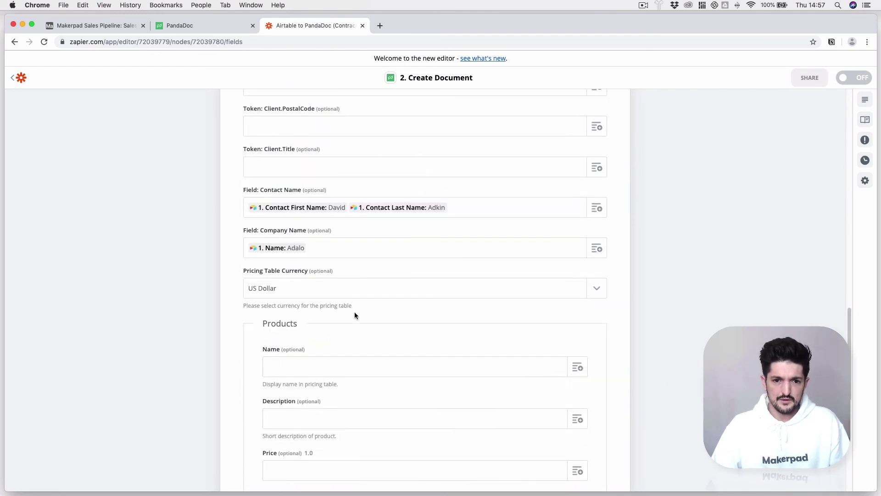
pyautogui.scroll(-3, 444, 310)
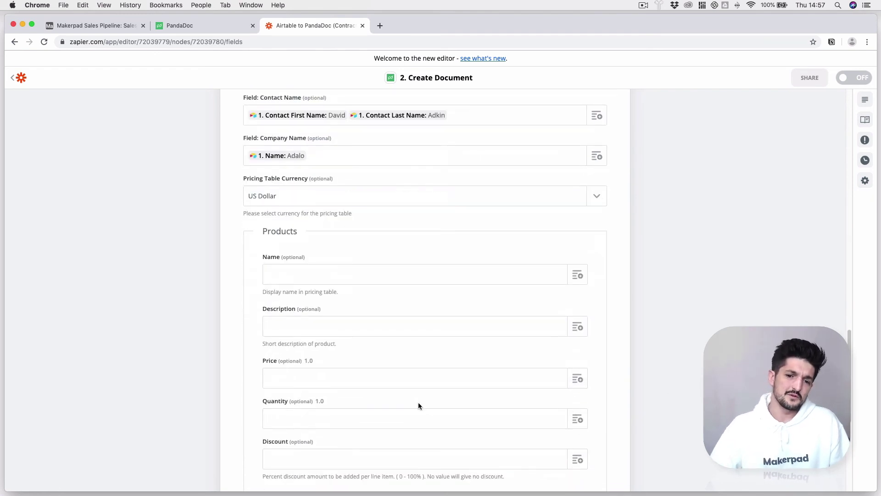
pyautogui.scroll(-5, 427, 413)
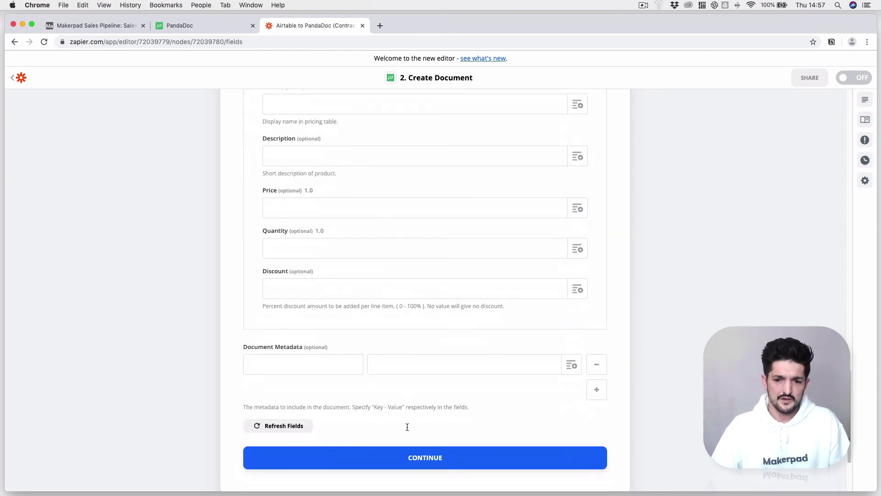
pyautogui.click(423, 455)
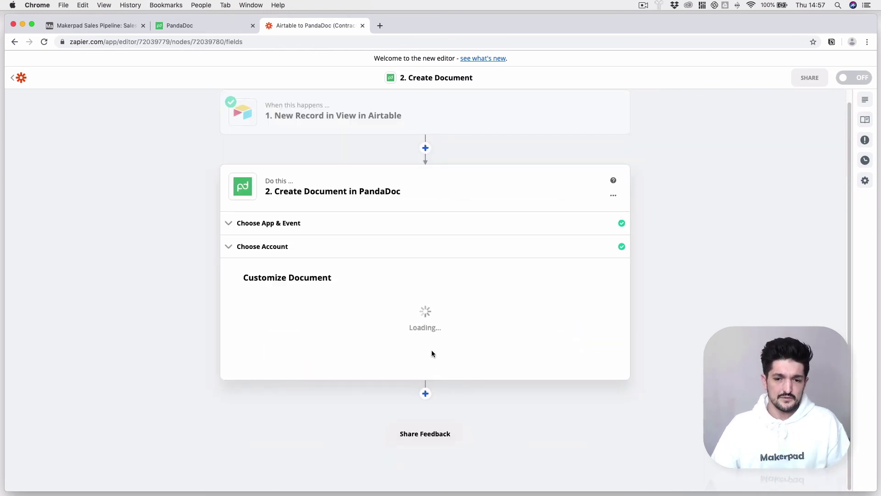
pyautogui.scroll(1, 427, 358)
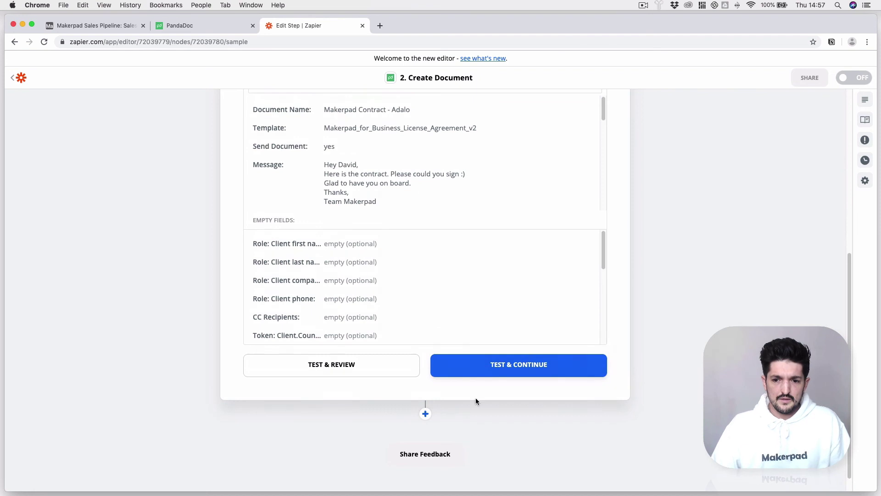
pyautogui.click(468, 375)
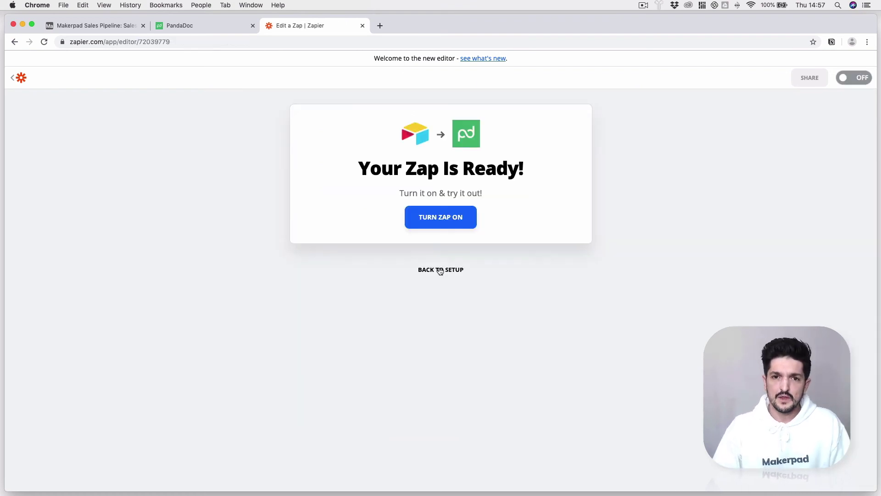
pyautogui.click(440, 270)
pyautogui.click(422, 202)
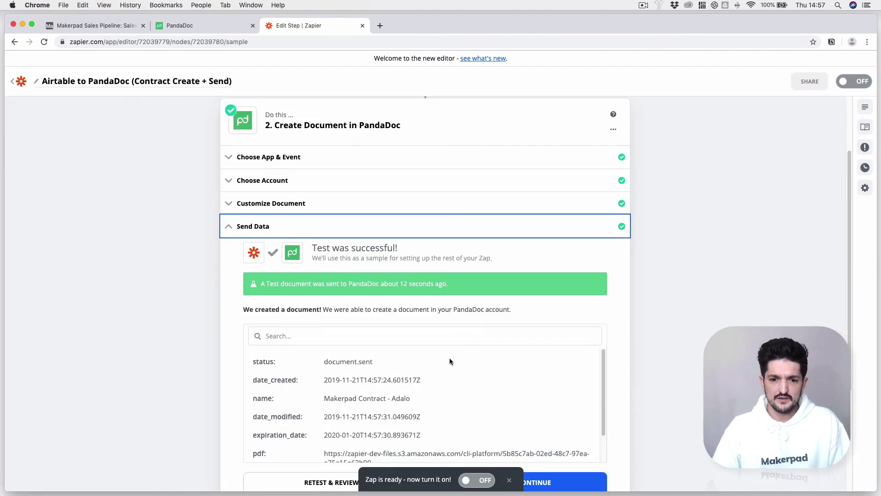
# In PandaDoc, open the Makerpad Contract - Adalo document and check its filled-in fields through to the signature section
pyautogui.click(204, 25)
pyautogui.click(54, 63)
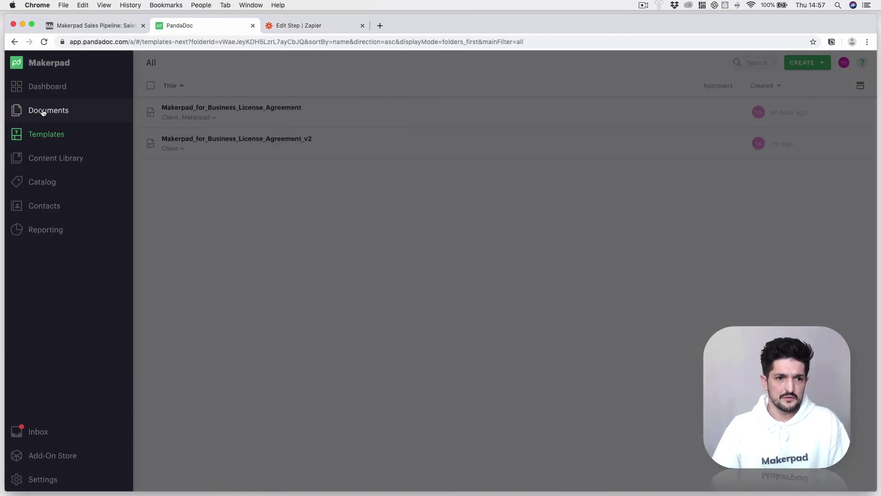
pyautogui.click(43, 113)
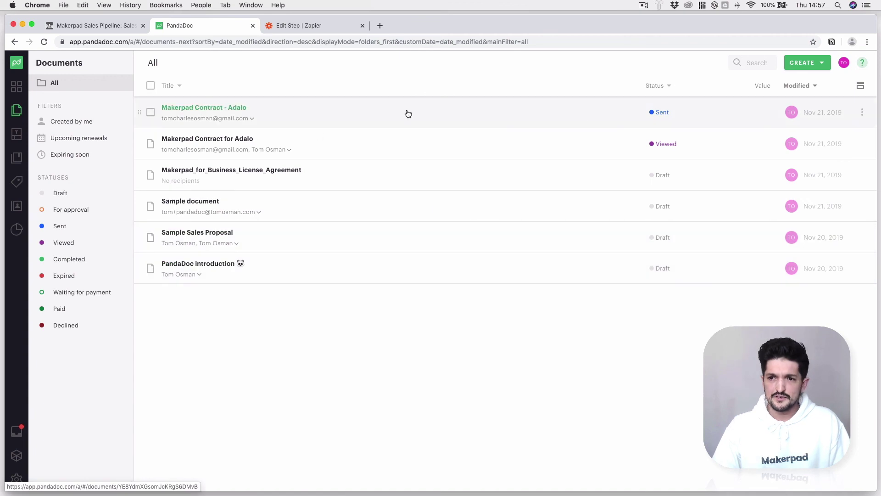
pyautogui.click(220, 108)
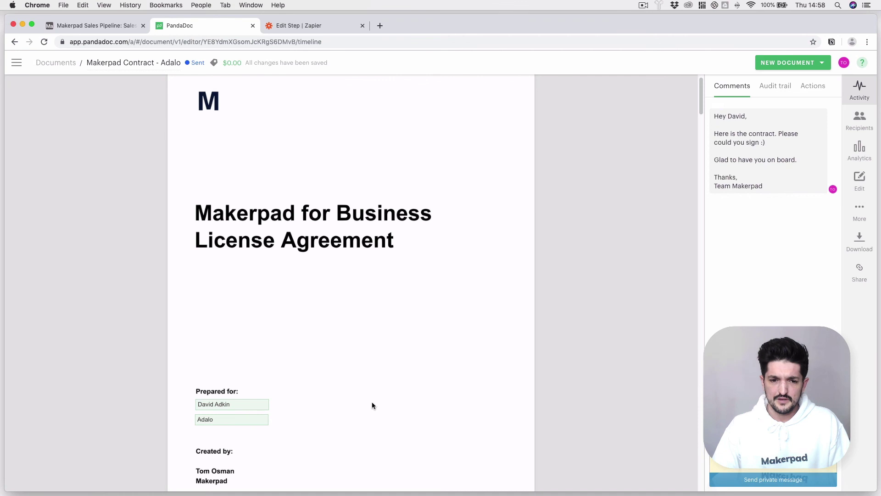
pyautogui.scroll(-15, 371, 404)
pyautogui.scroll(-20, 333, 242)
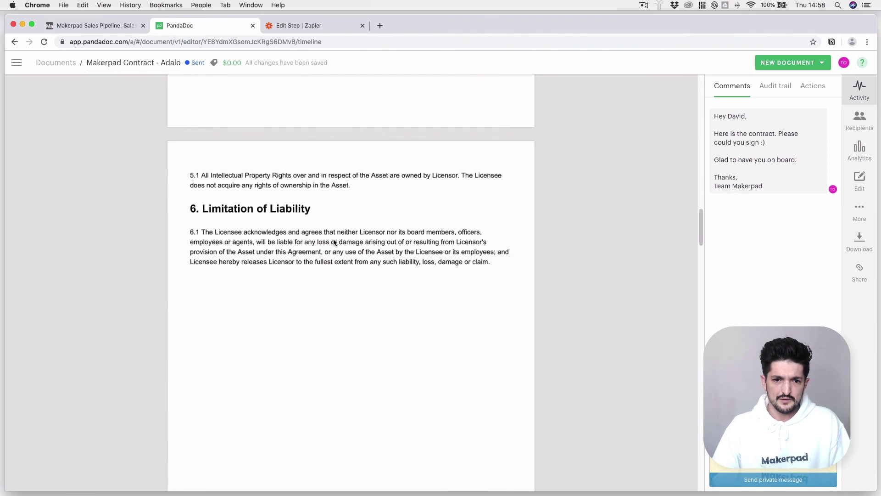
pyautogui.scroll(-8, 334, 241)
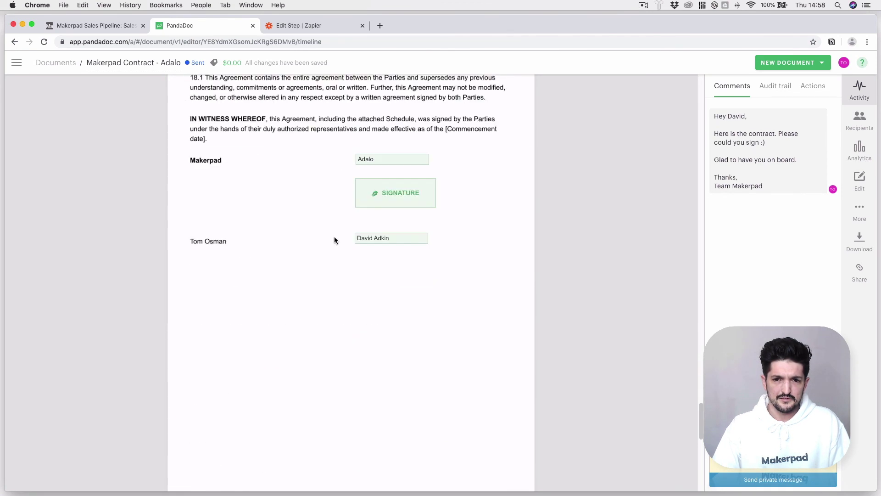